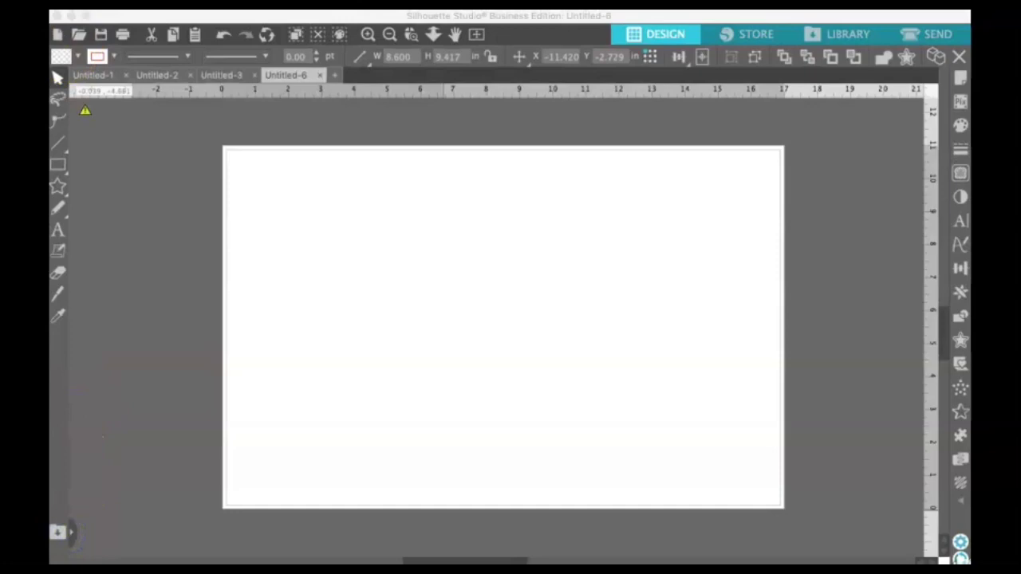
# - Merge the A7.jpg photo from the Desktop folder into the current design
pyautogui.click(193, 6)
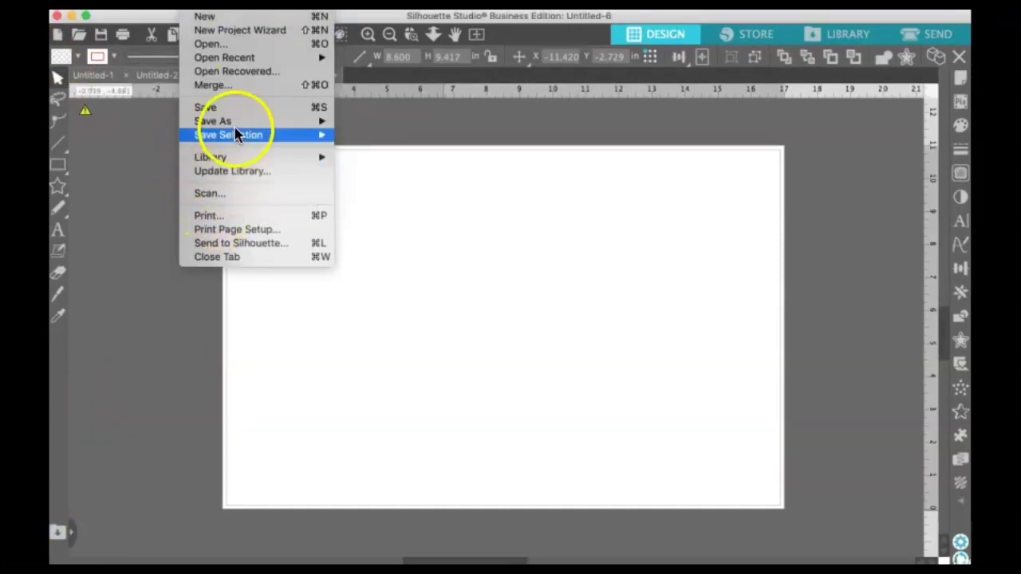
pyautogui.click(231, 87)
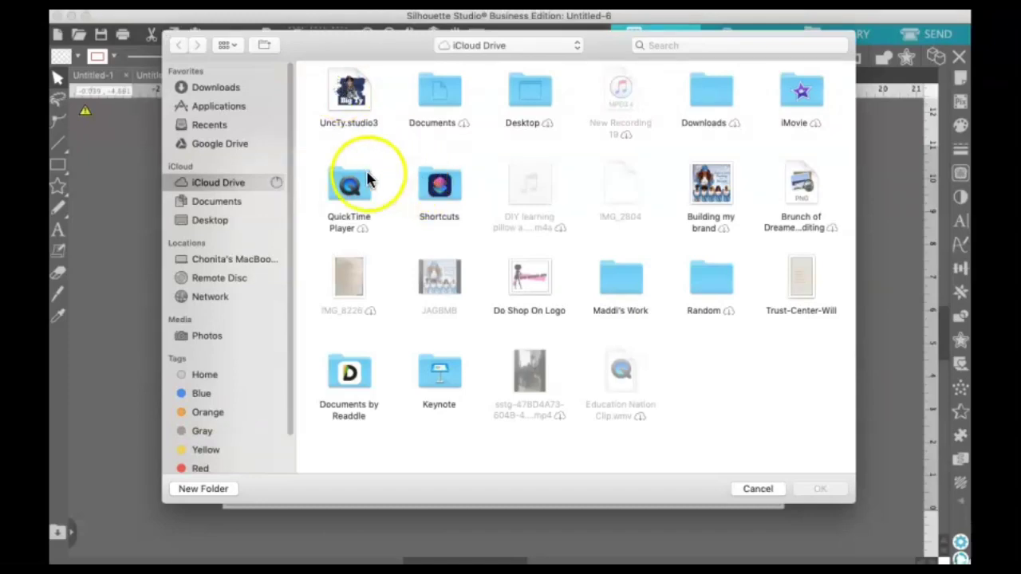
pyautogui.click(227, 219)
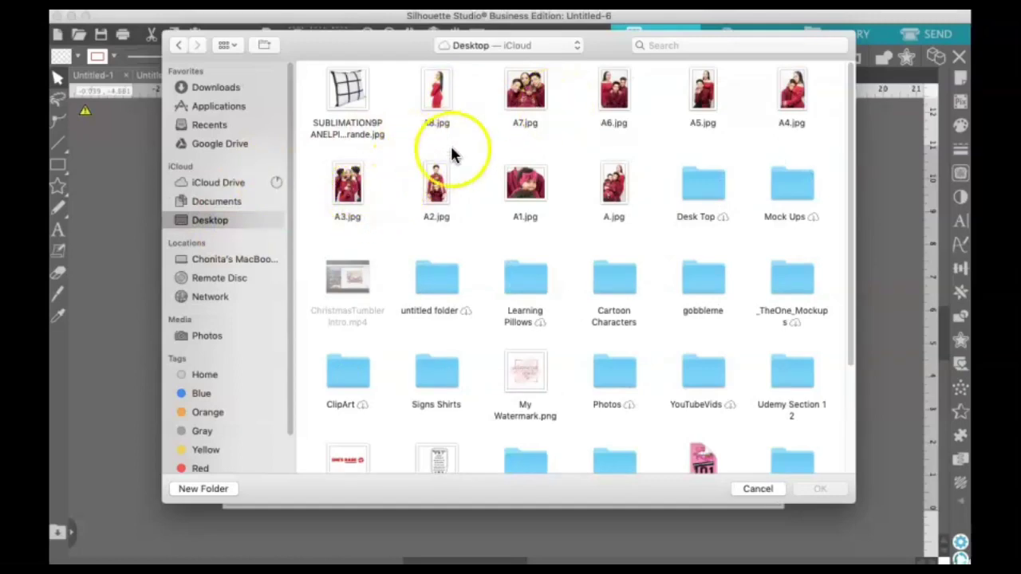
pyautogui.click(530, 97)
pyautogui.click(825, 488)
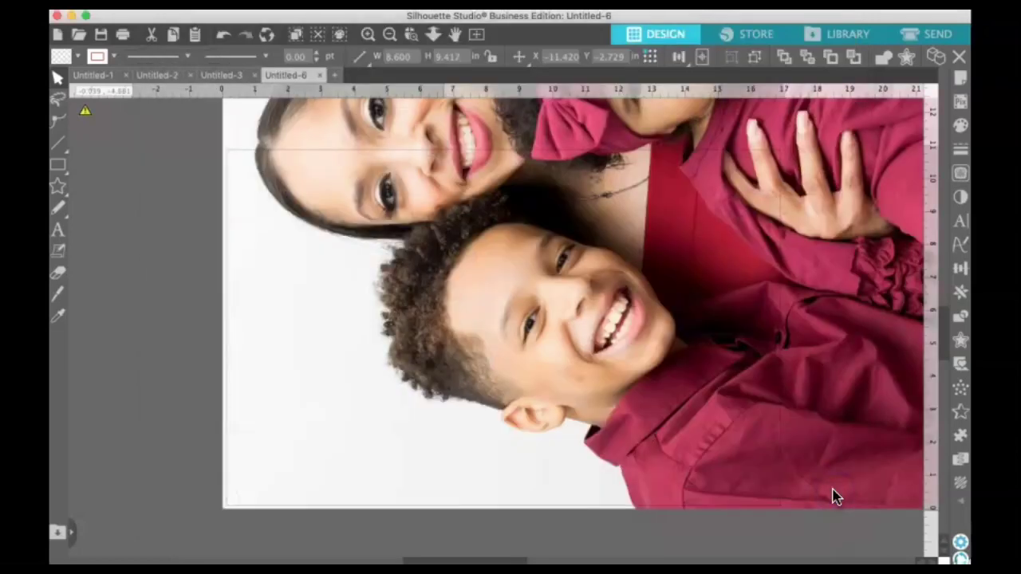
pyautogui.click(843, 497)
pyautogui.click(759, 420)
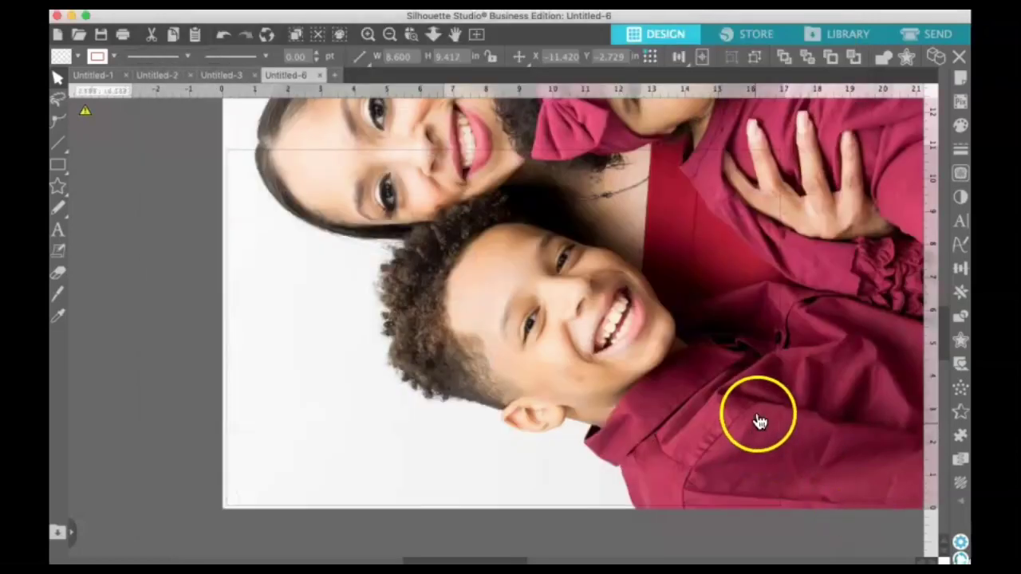
# - Resize the merged A7 family photo to 4.2 in wide by 4.3 in high
pyautogui.click(442, 126)
pyautogui.click(406, 57)
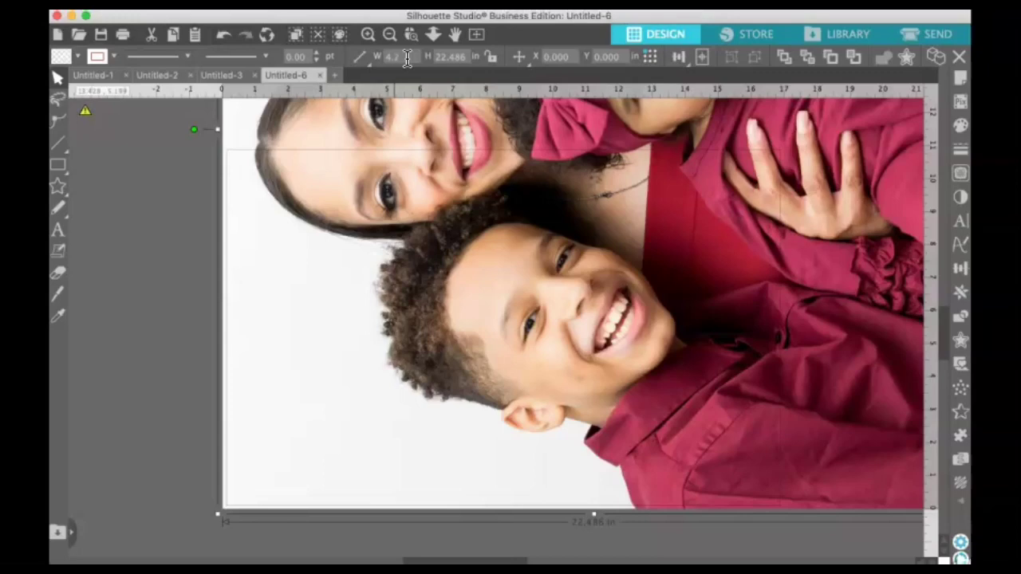
pyautogui.write('4.2')
pyautogui.press('Return')
pyautogui.click(461, 58)
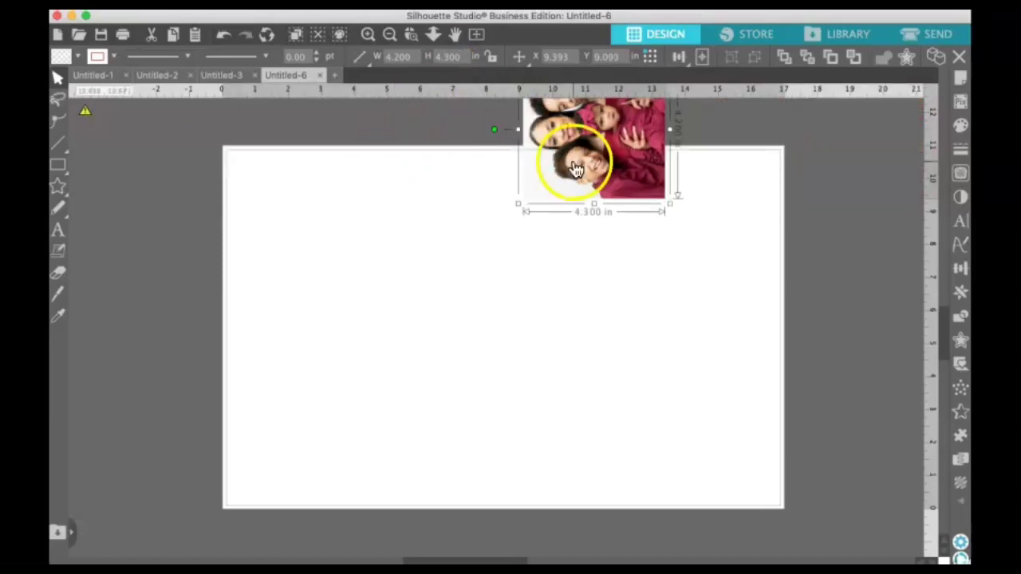
# - Rotate the A7 photo upright and place it in the page's upper-left corner, just inside the margin
pyautogui.moveTo(591, 156); pyautogui.dragTo(377, 295)
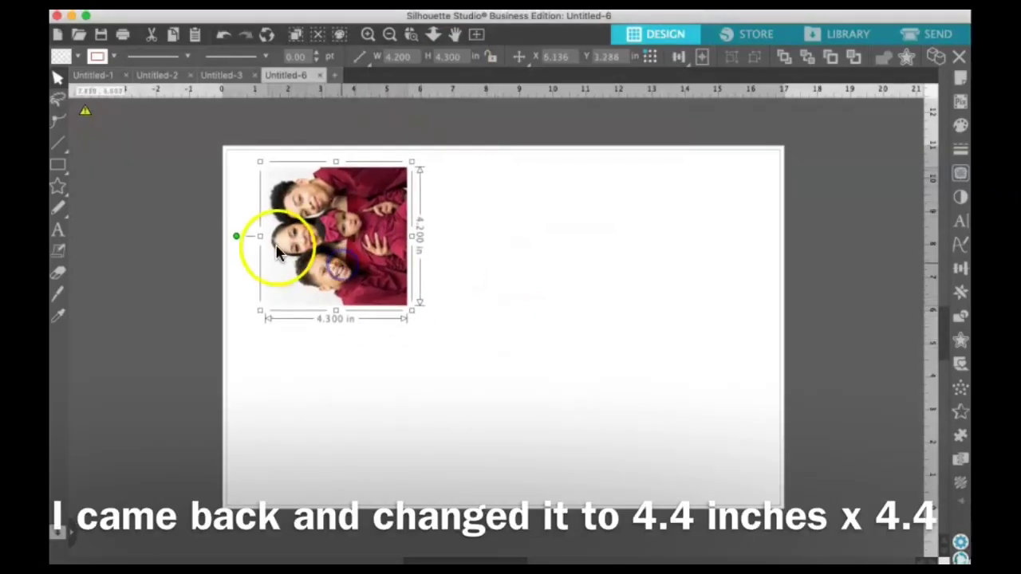
pyautogui.moveTo(237, 235); pyautogui.dragTo(336, 136)
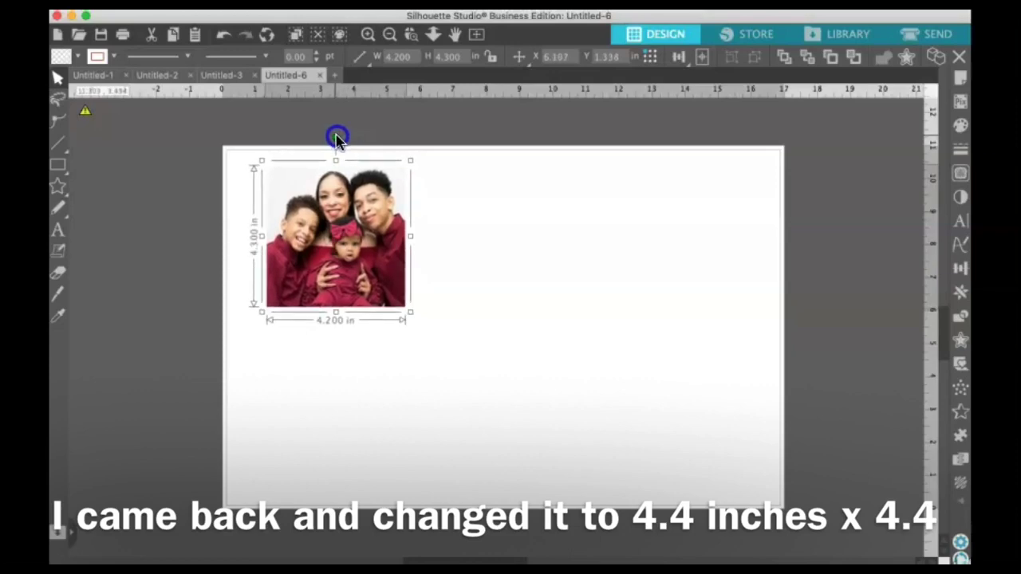
pyautogui.click(442, 255)
pyautogui.moveTo(349, 244); pyautogui.dragTo(320, 234)
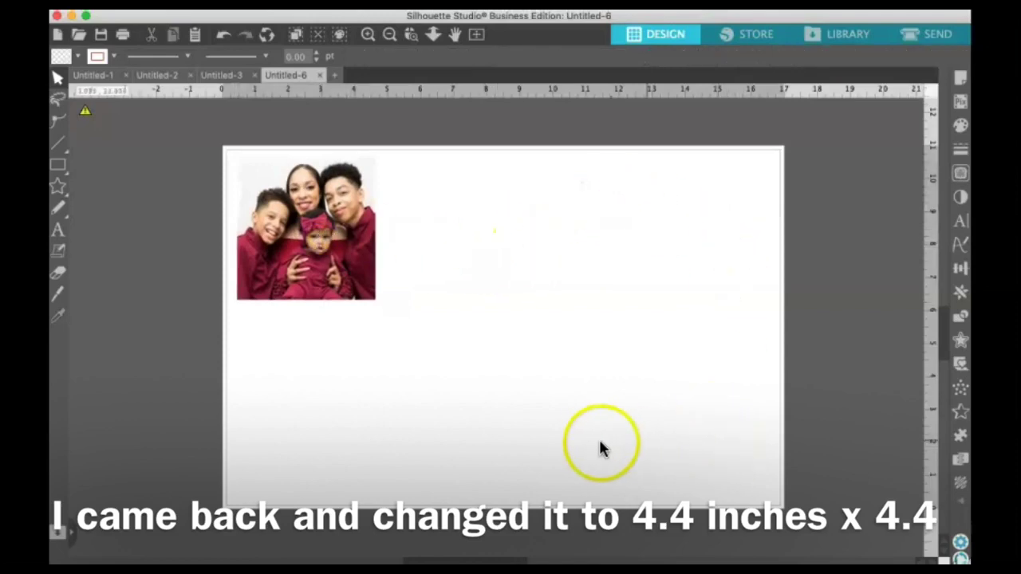
pyautogui.moveTo(279, 245); pyautogui.dragTo(278, 247)
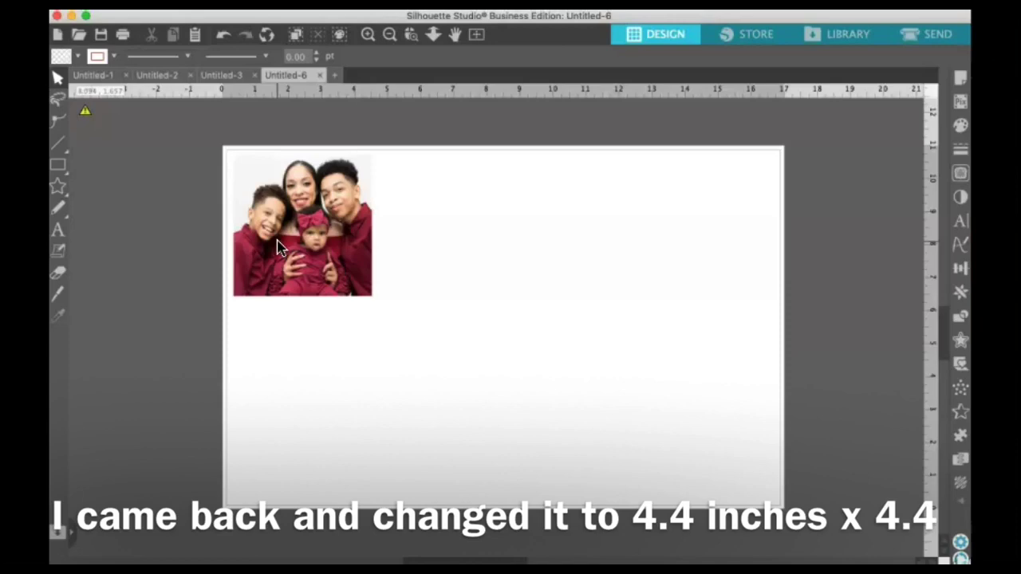
pyautogui.click(292, 239)
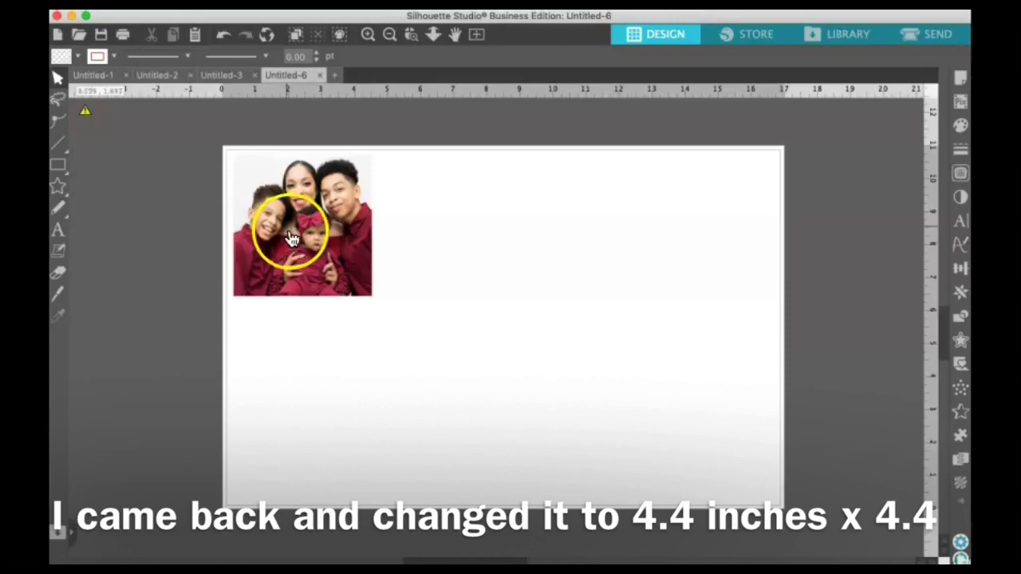
pyautogui.click(286, 77)
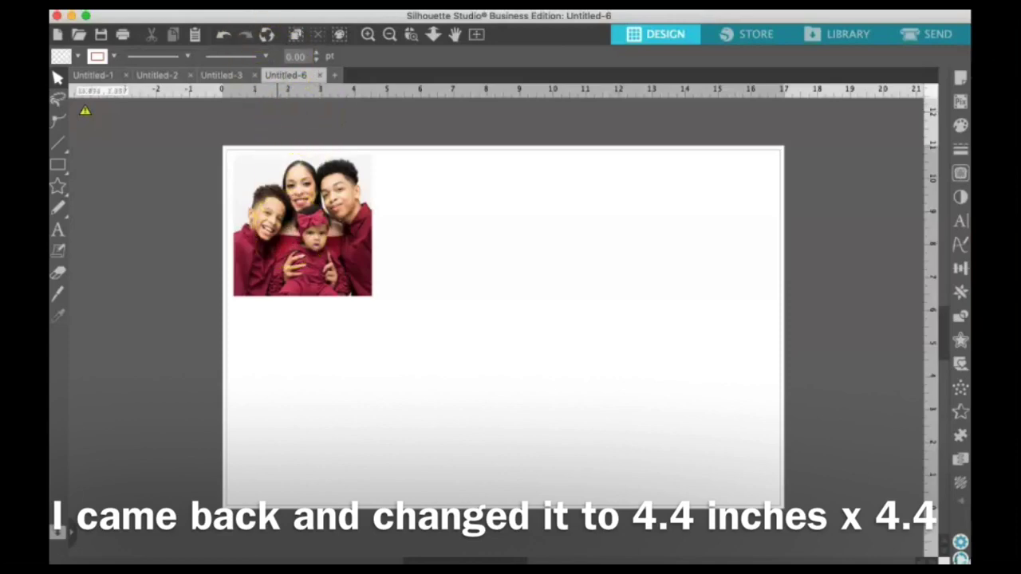
# - Merge the A6.jpg photo from the Desktop folder into the design
pyautogui.click(195, 10)
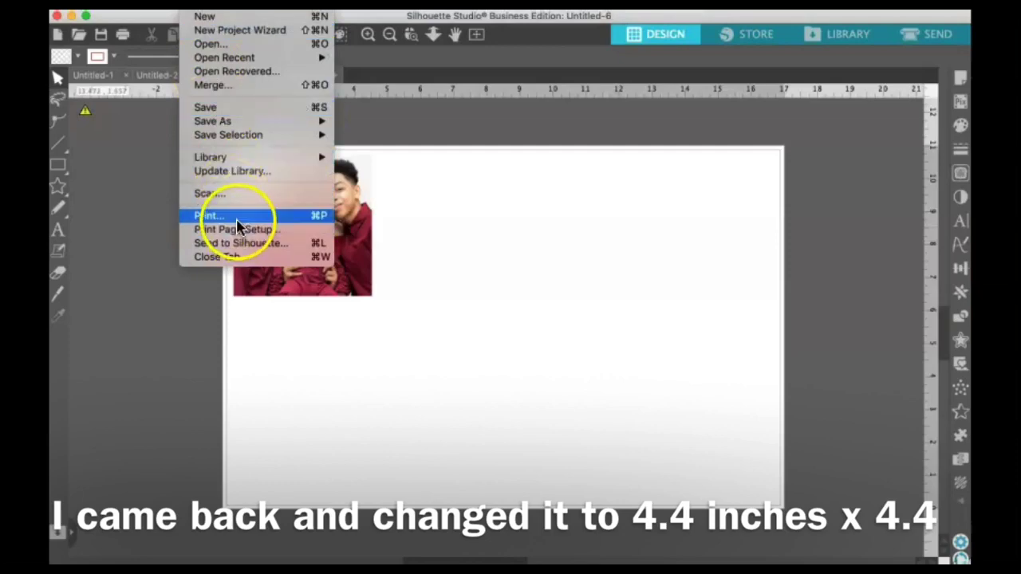
pyautogui.moveTo(237, 227); pyautogui.dragTo(239, 87)
pyautogui.click(444, 217)
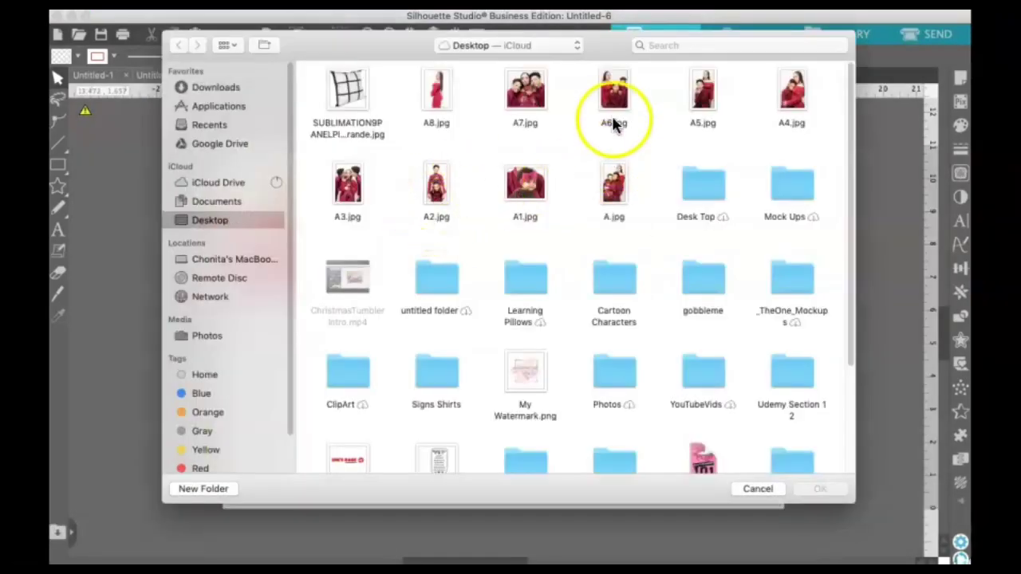
pyautogui.click(614, 121)
pyautogui.click(822, 489)
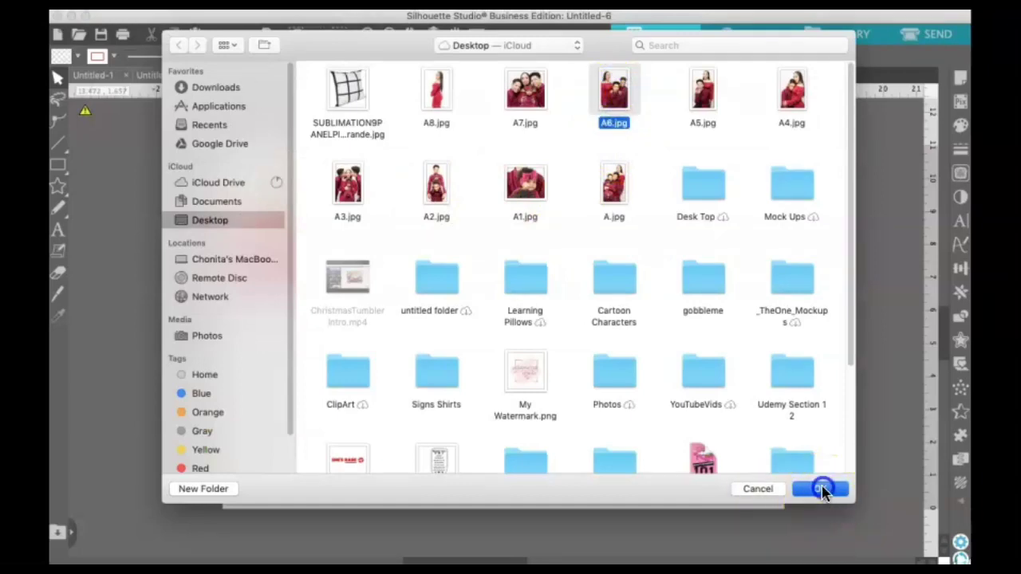
pyautogui.click(198, 342)
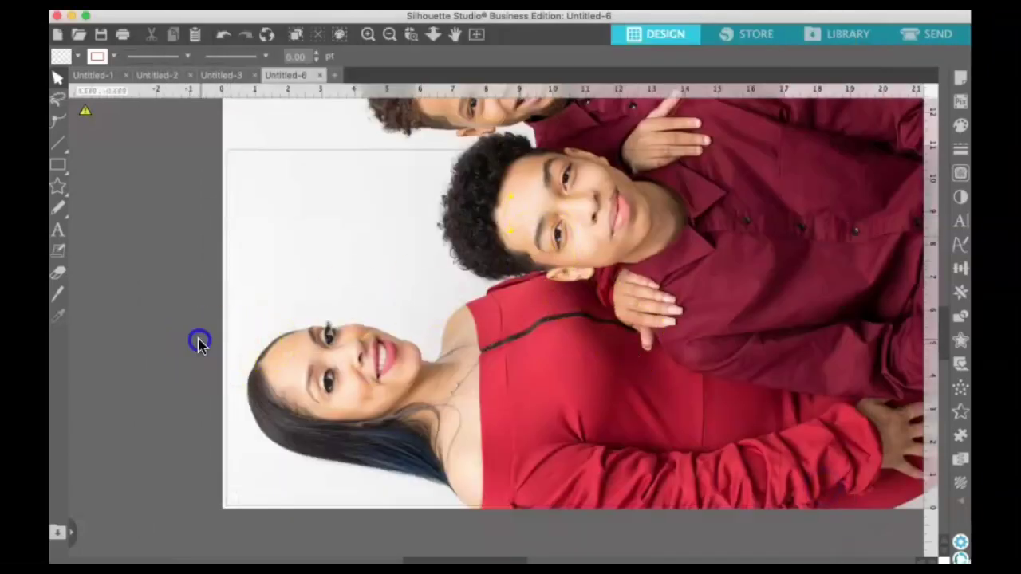
# - Resize the A6 photo to 4.2 in wide by 4.3 in high
pyautogui.click(604, 319)
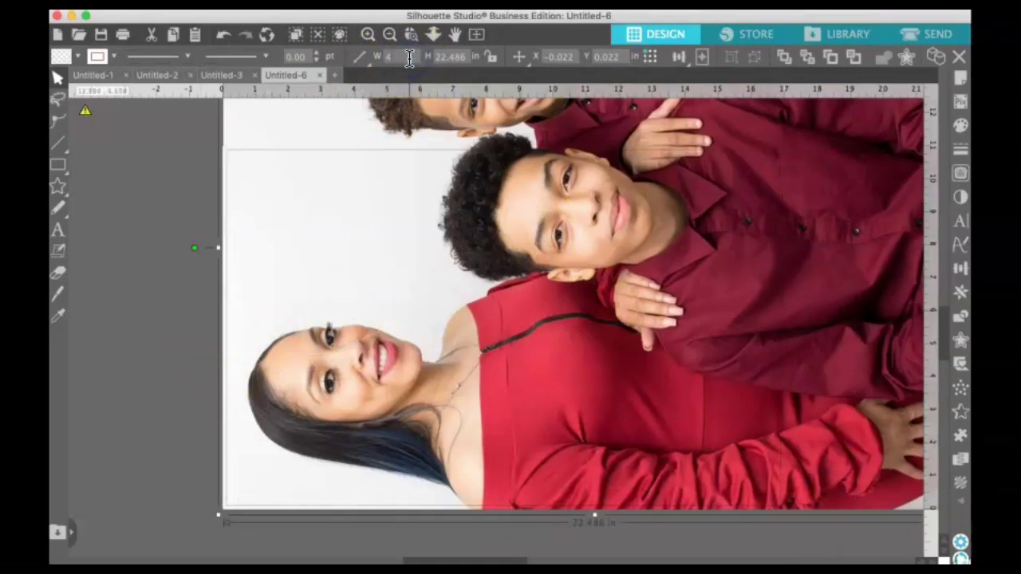
pyautogui.press('Return')
pyautogui.click(454, 57)
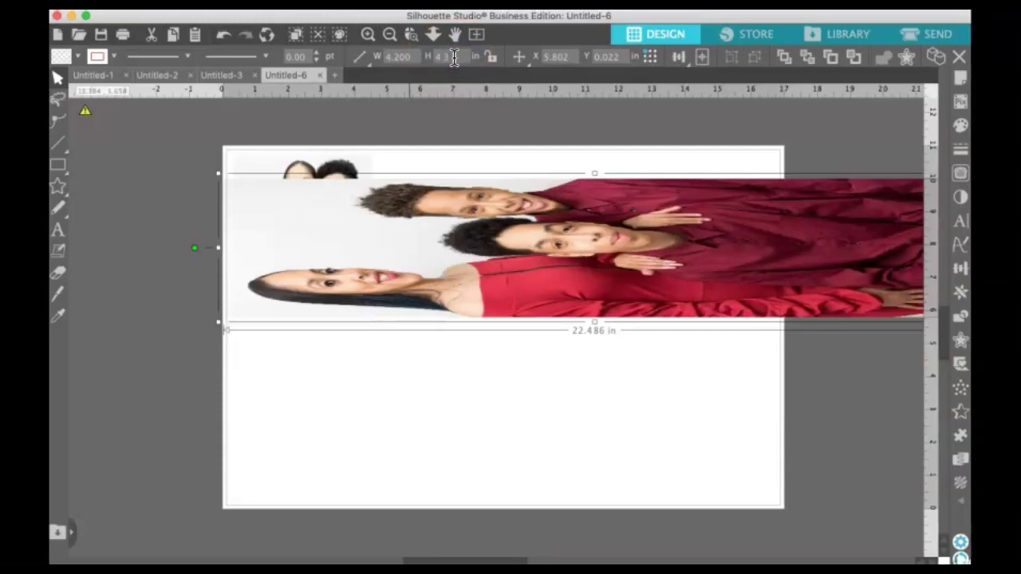
pyautogui.write('4.3')
pyautogui.press('Return')
# - Rotate the A6 photo upright and place it right of the first photo, aligned in the same row
pyautogui.moveTo(604, 258); pyautogui.dragTo(485, 243)
pyautogui.moveTo(392, 227); pyautogui.dragTo(492, 140)
pyautogui.moveTo(498, 215); pyautogui.dragTo(472, 215)
pyautogui.click(474, 354)
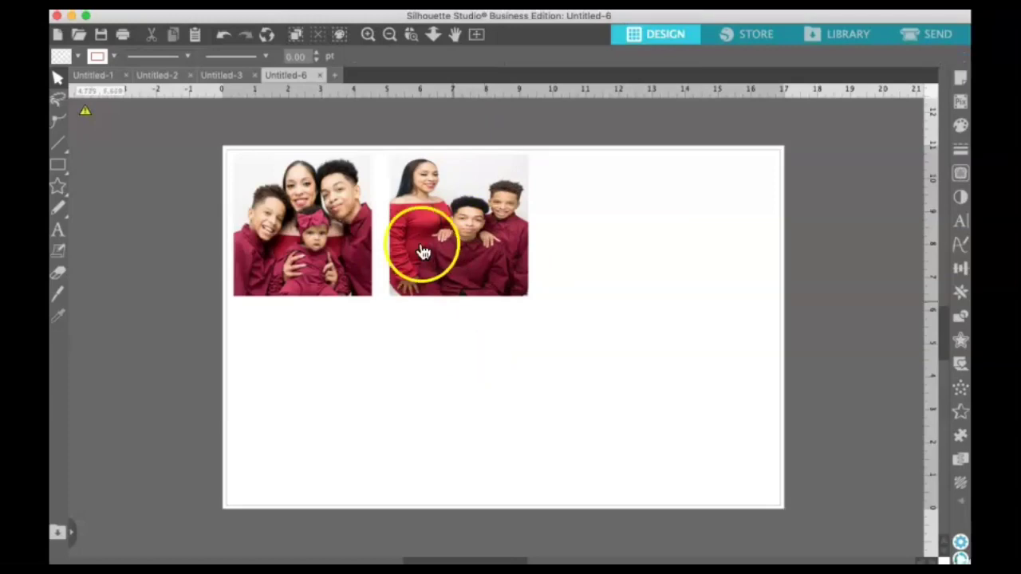
# - Merge the A1.jpg photo from the Desktop folder into the design
pyautogui.click(205, 16)
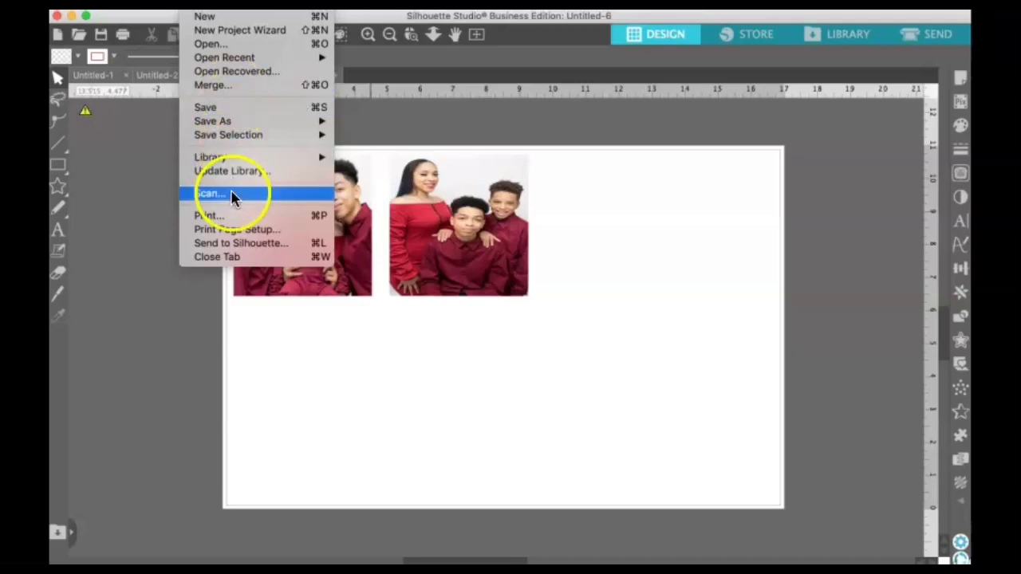
pyautogui.click(237, 87)
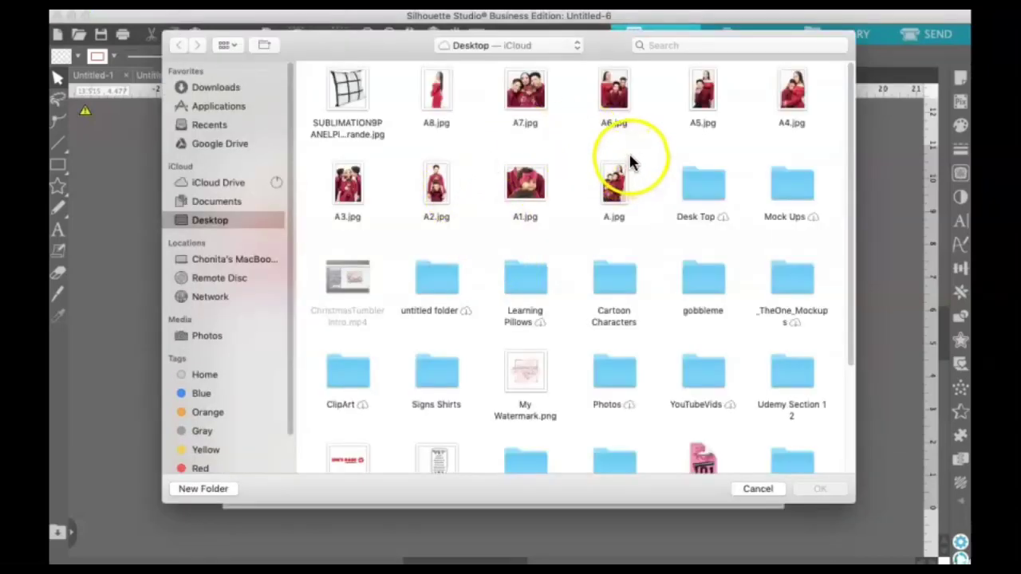
pyautogui.click(525, 184)
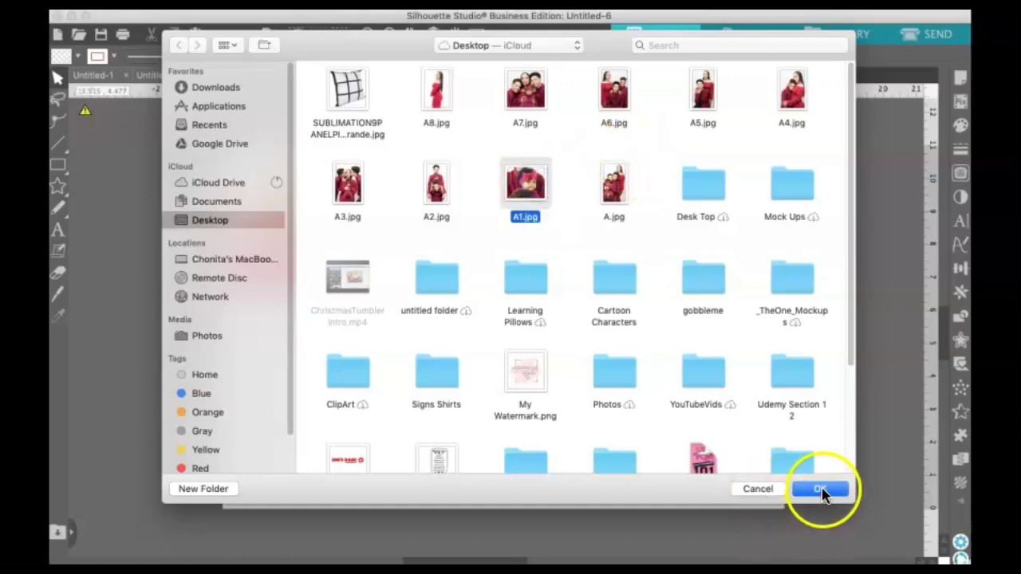
pyautogui.click(822, 489)
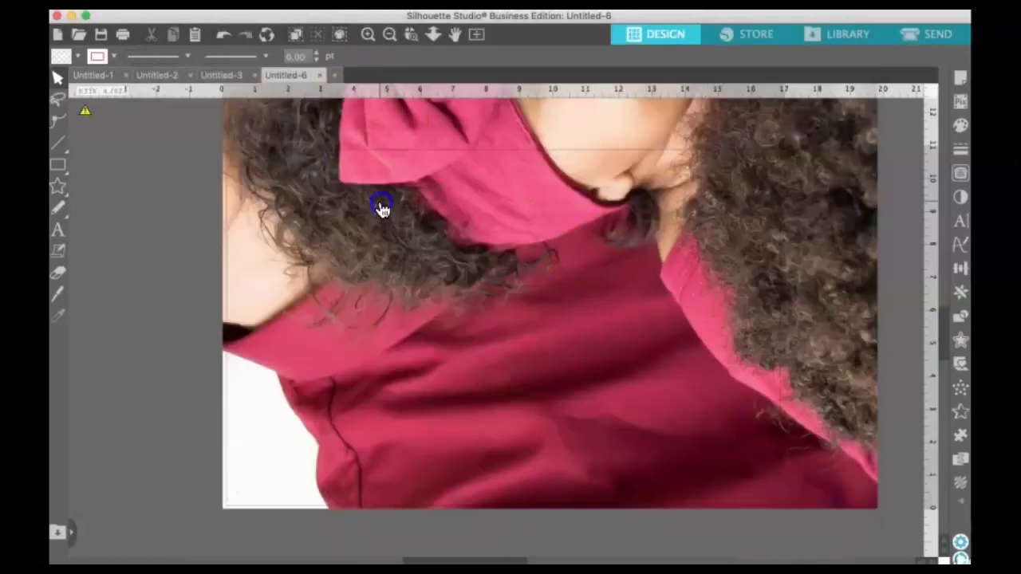
# - Resize the A1 photo to 4.2 in wide by 4.3 in high
pyautogui.click(400, 56)
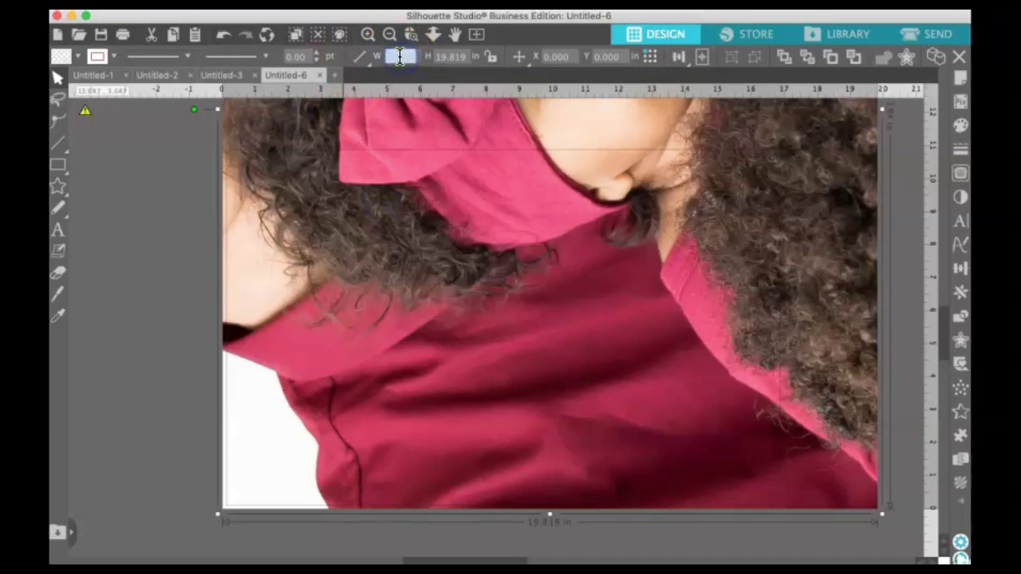
pyautogui.write('4.2')
pyautogui.click(452, 56)
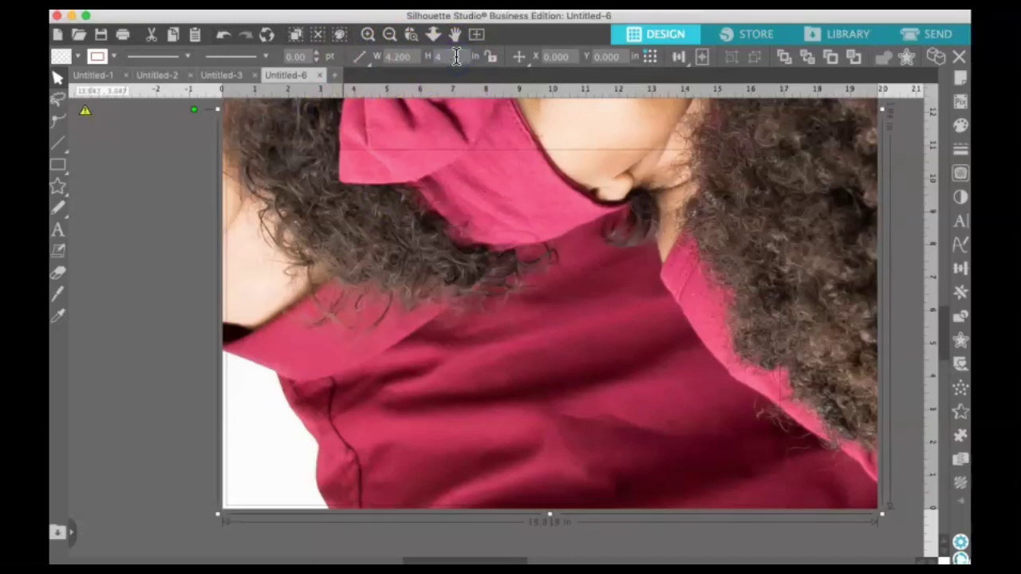
pyautogui.press('Return')
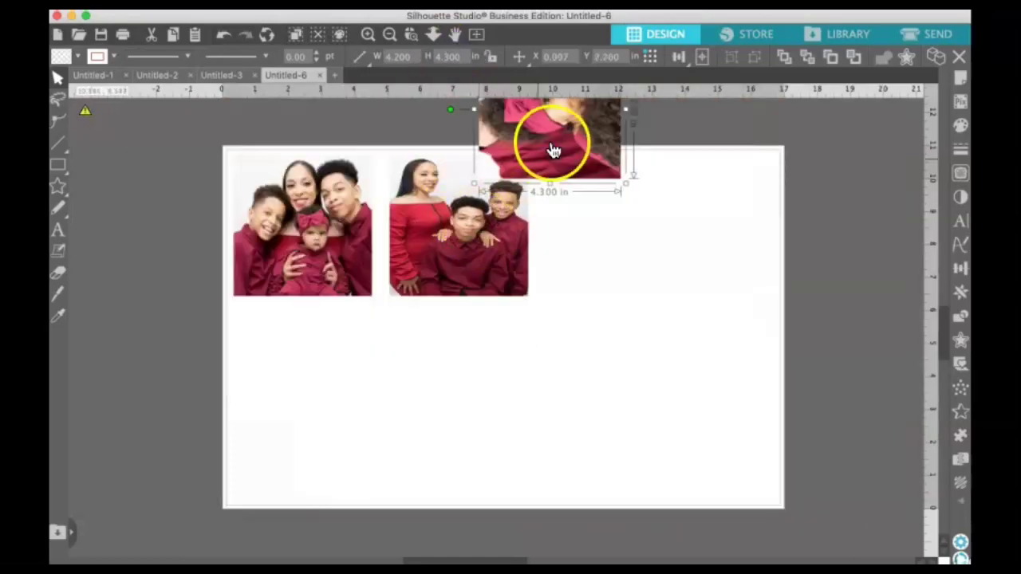
# - Rotate the A1 baby photo upright and place it third in the upper row, right of the second photo
pyautogui.moveTo(552, 142); pyautogui.dragTo(526, 279)
pyautogui.moveTo(464, 267); pyautogui.dragTo(565, 158)
pyautogui.moveTo(588, 303); pyautogui.dragTo(629, 261)
pyautogui.click(593, 365)
# - Merge the A4.jpg photo from the Desktop folder into the design
pyautogui.click(193, 6)
pyautogui.click(232, 89)
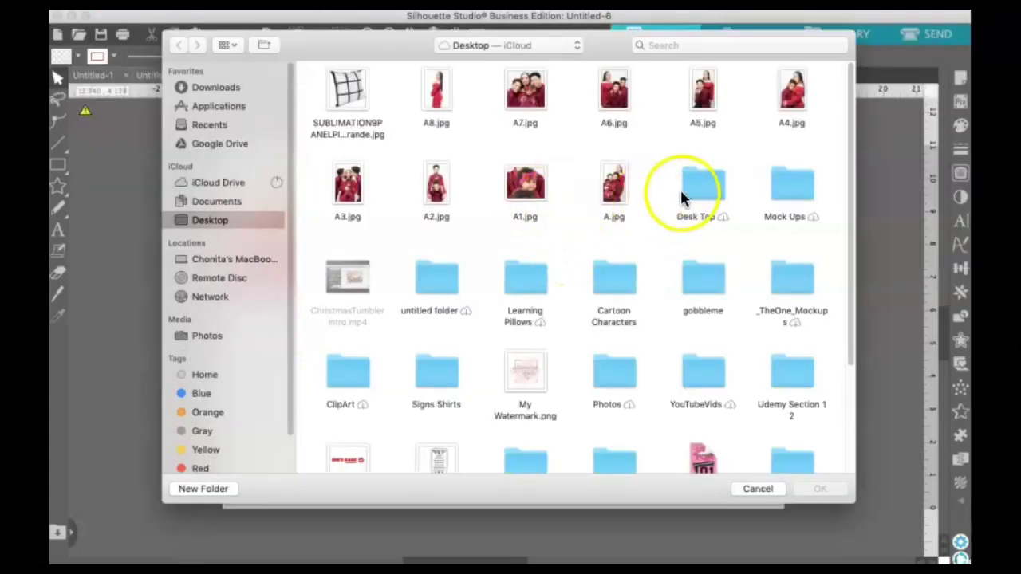
pyautogui.click(794, 90)
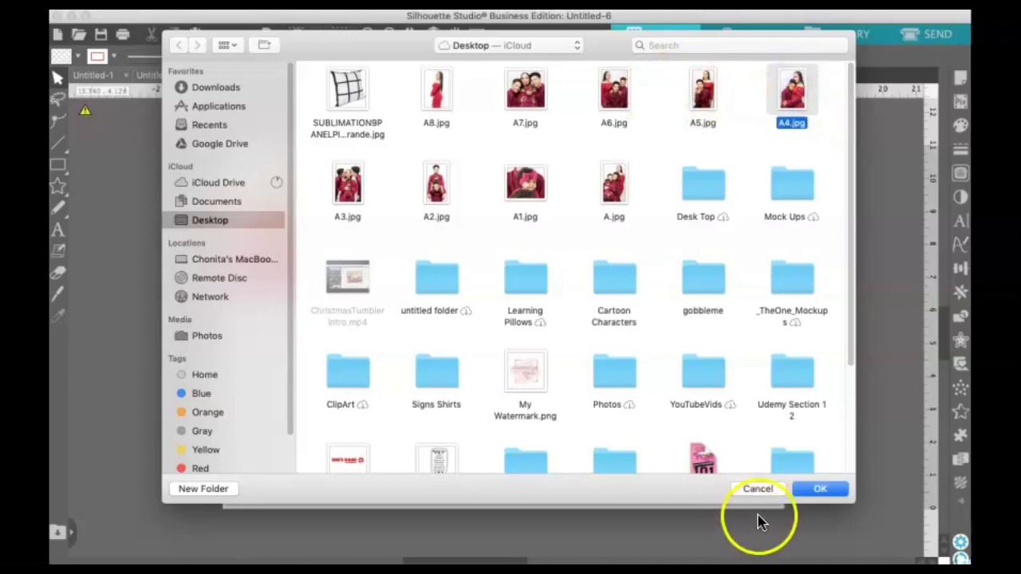
pyautogui.click(805, 493)
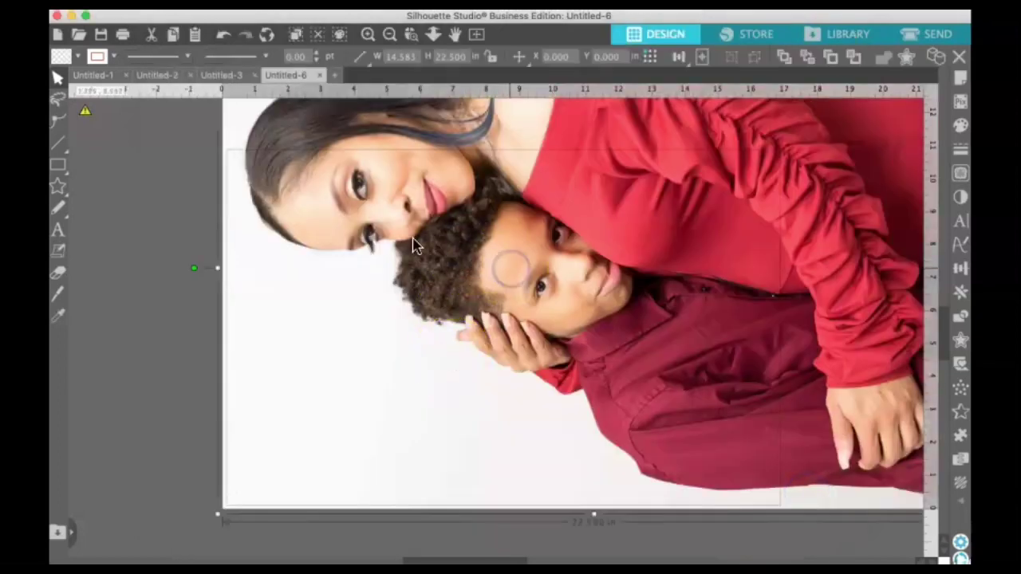
# - Resize the A4 photo to 4.2 in wide by 4.3 in high
pyautogui.click(404, 56)
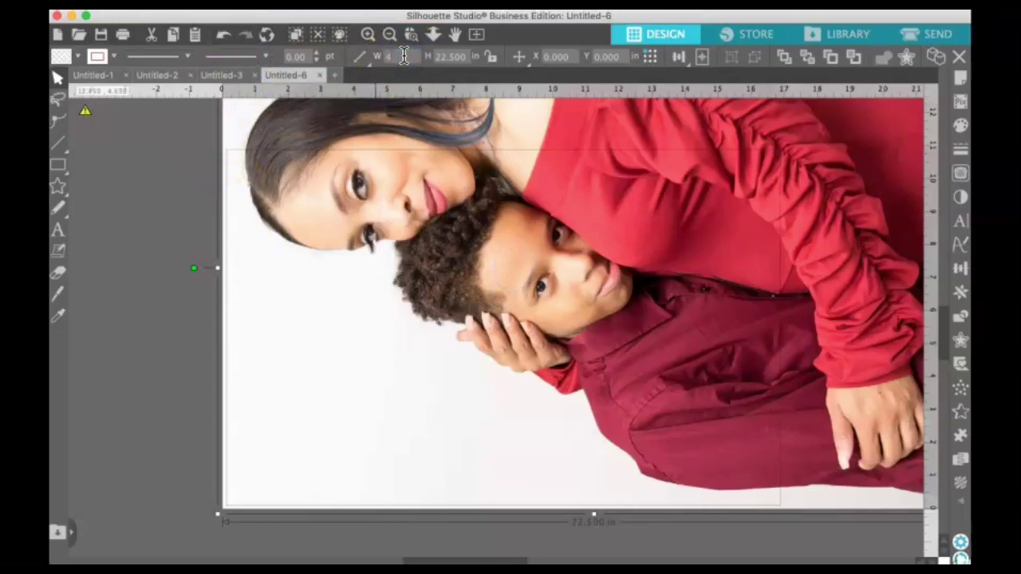
pyautogui.click(452, 54)
pyautogui.press('Return')
# - Rotate the A4 photo upright and place it directly below the first photo to start a second row
pyautogui.moveTo(581, 232); pyautogui.dragTo(416, 351)
pyautogui.moveTo(330, 383); pyautogui.dragTo(430, 262)
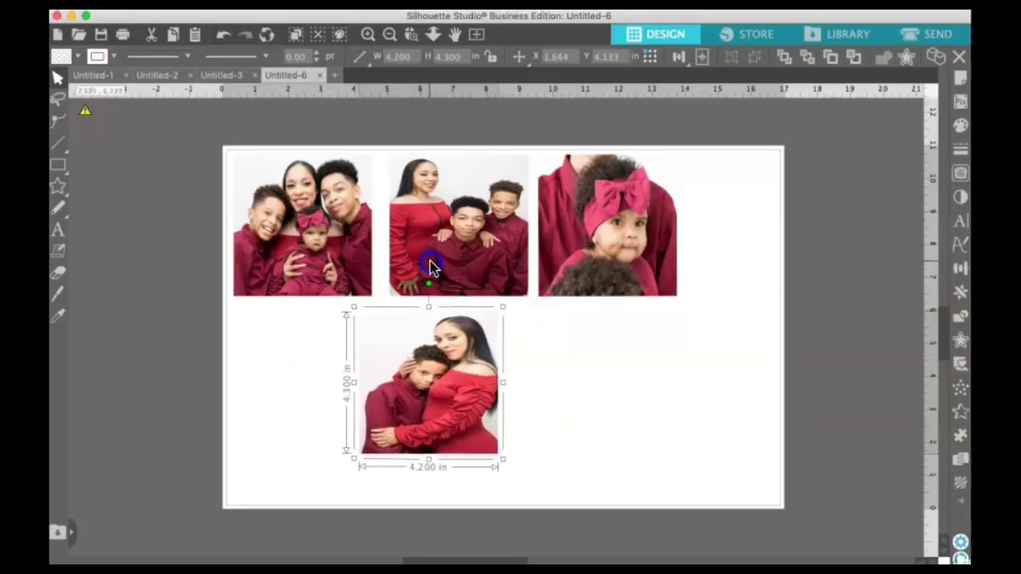
pyautogui.moveTo(450, 341); pyautogui.dragTo(326, 351)
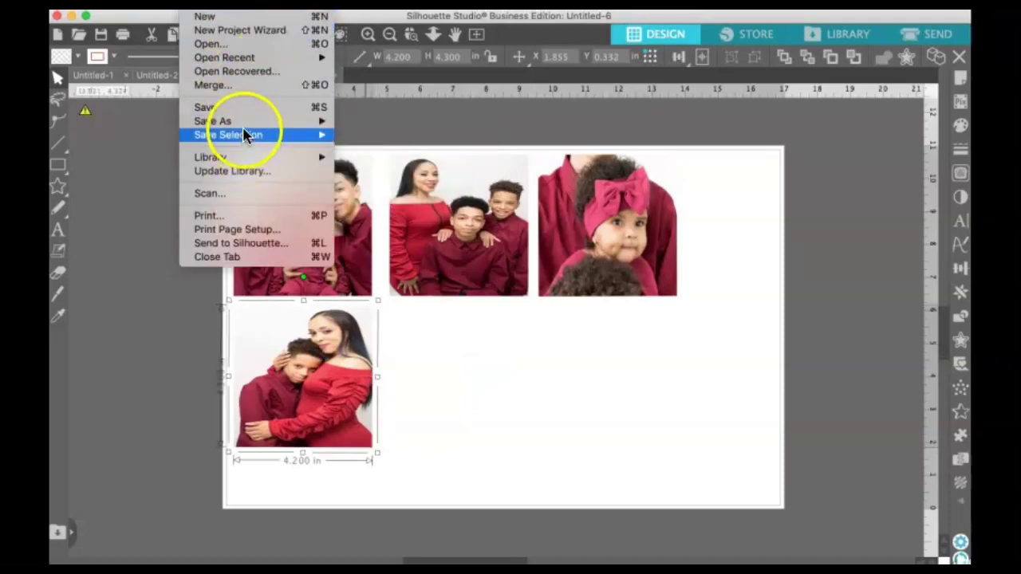
# - Merge the A.jpg photo from the Desktop folder into the design
pyautogui.click(237, 86)
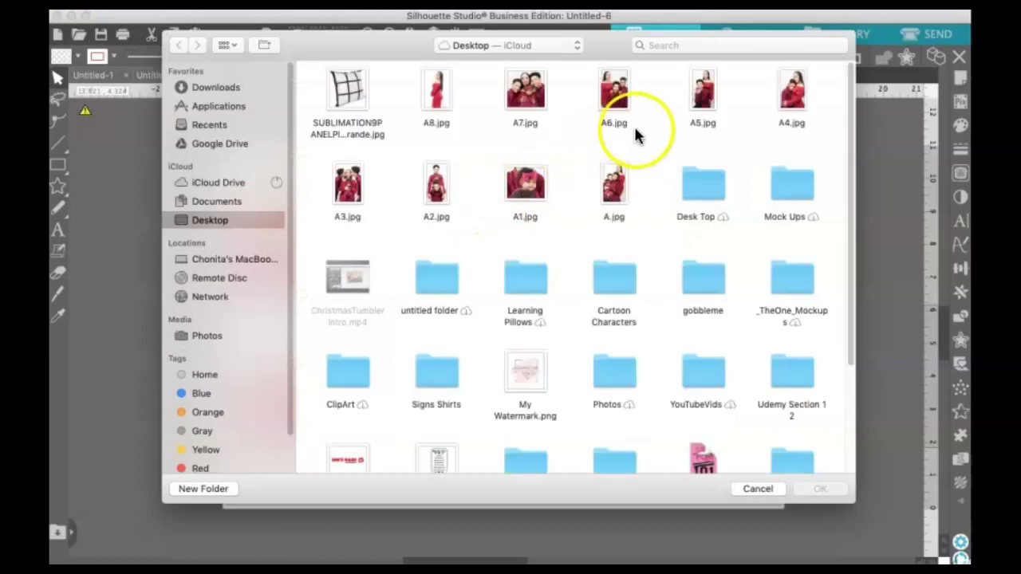
pyautogui.click(614, 189)
pyautogui.click(825, 496)
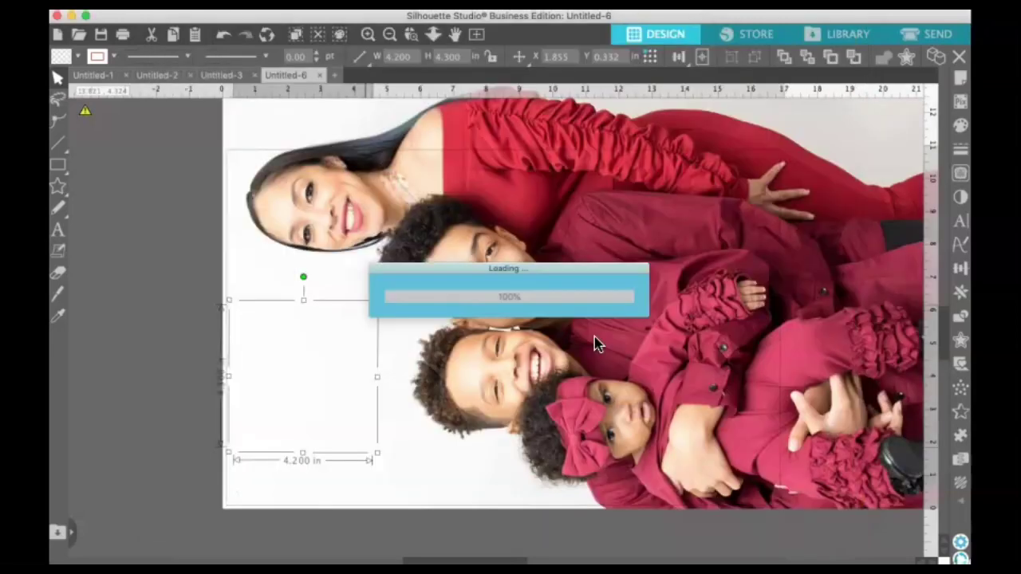
# - Try to resize the newly merged A photo to 4.2 in wide by 4.3 in high
pyautogui.moveTo(570, 252); pyautogui.dragTo(495, 256)
pyautogui.click(455, 33)
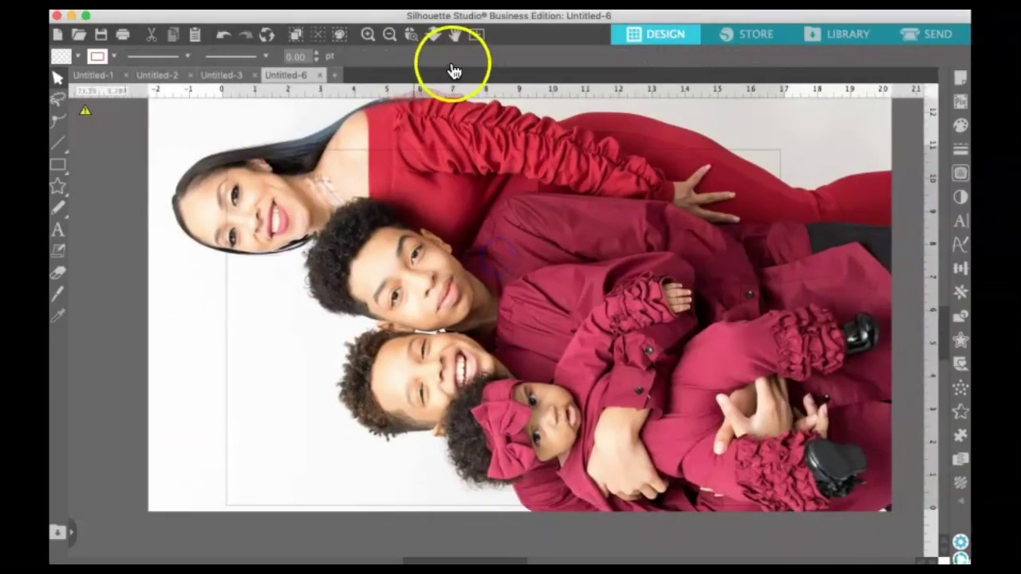
pyautogui.click(457, 232)
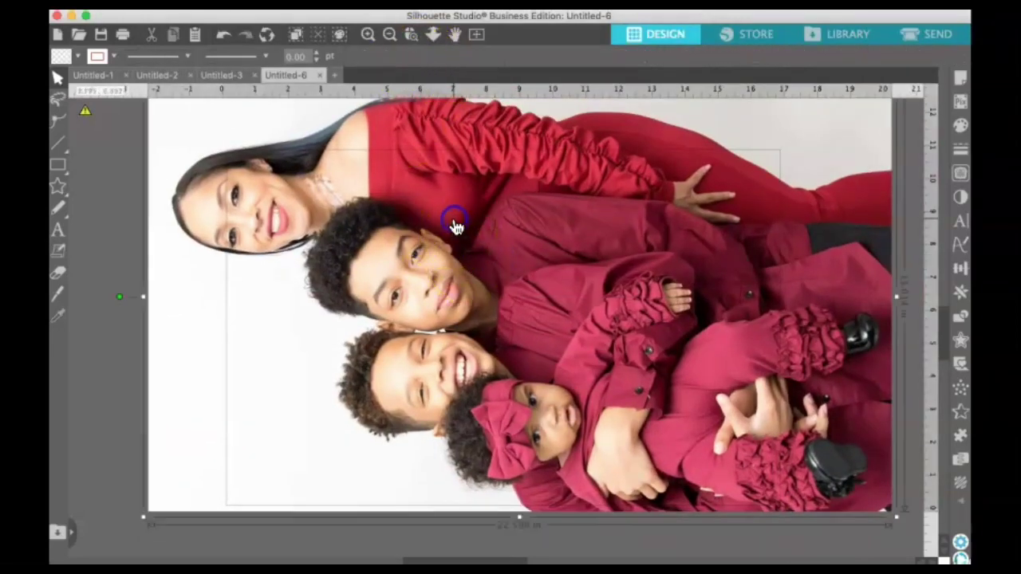
pyautogui.click(407, 56)
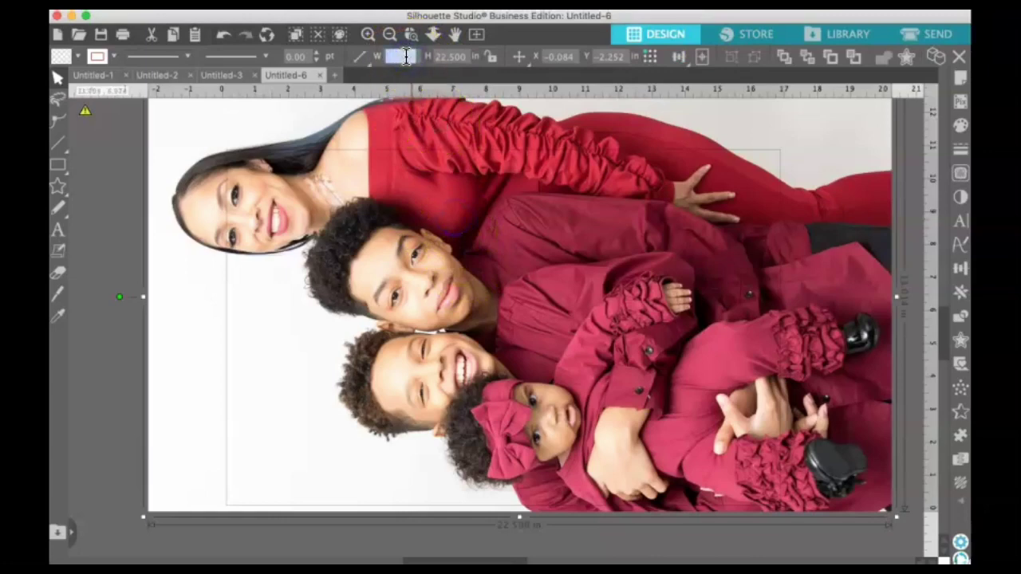
pyautogui.click(444, 57)
pyautogui.click(461, 58)
pyautogui.write('4.3')
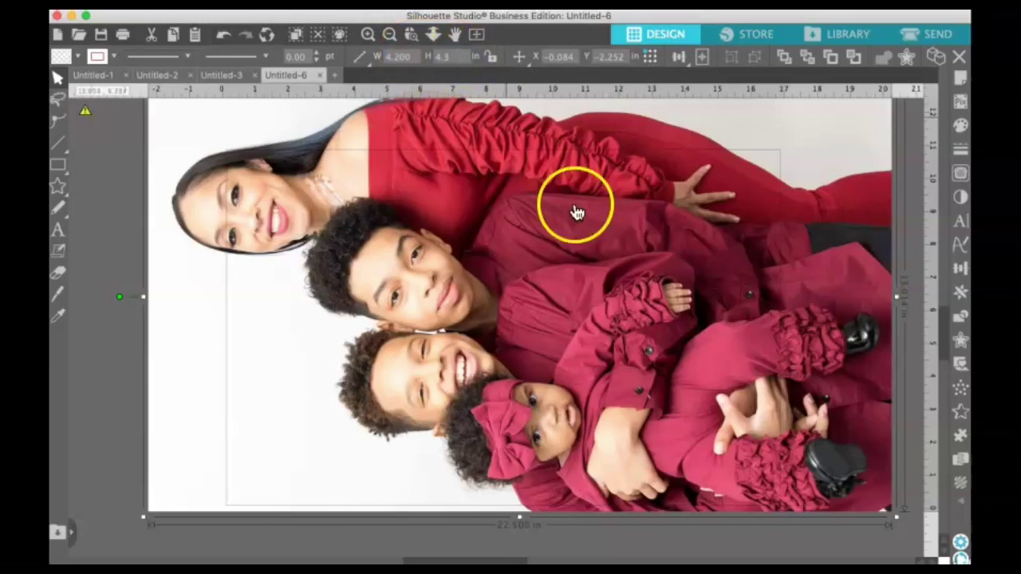
pyautogui.click(550, 265)
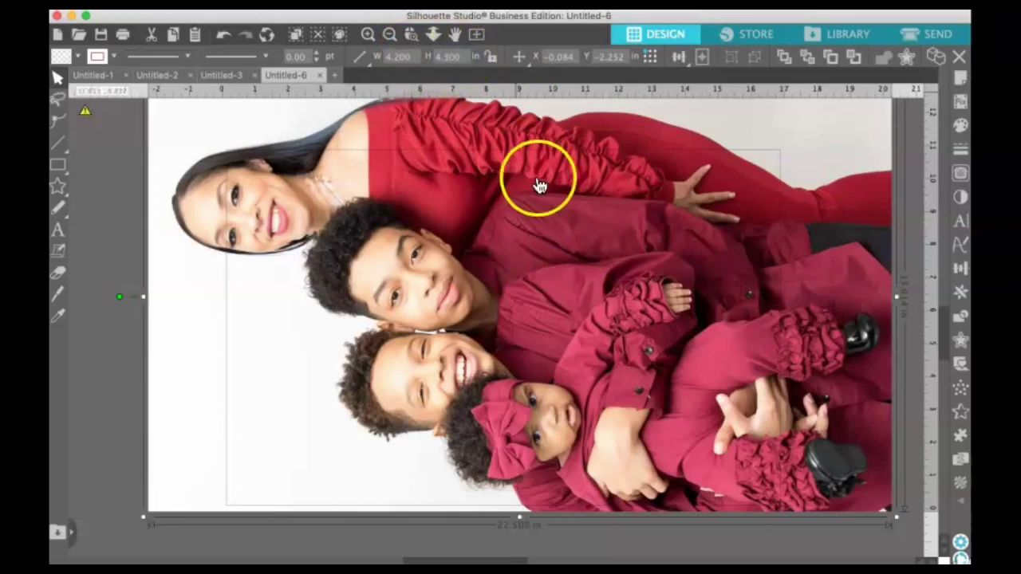
# - Reselect the oversized A photo and set its size to 4.2 in wide by 4.3 in high
pyautogui.click(125, 269)
pyautogui.click(186, 275)
pyautogui.click(413, 58)
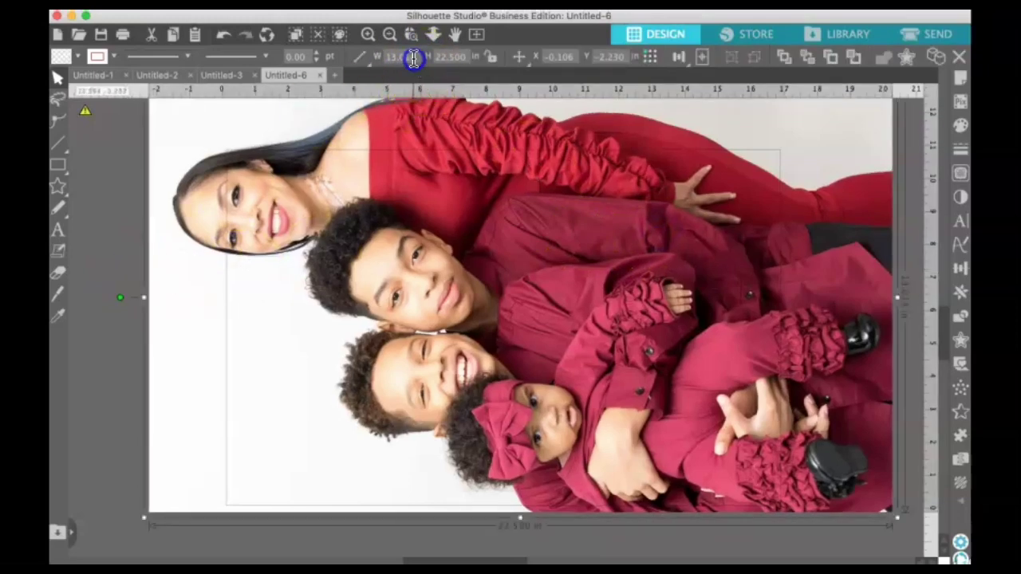
pyautogui.write('4.2')
pyautogui.click(462, 57)
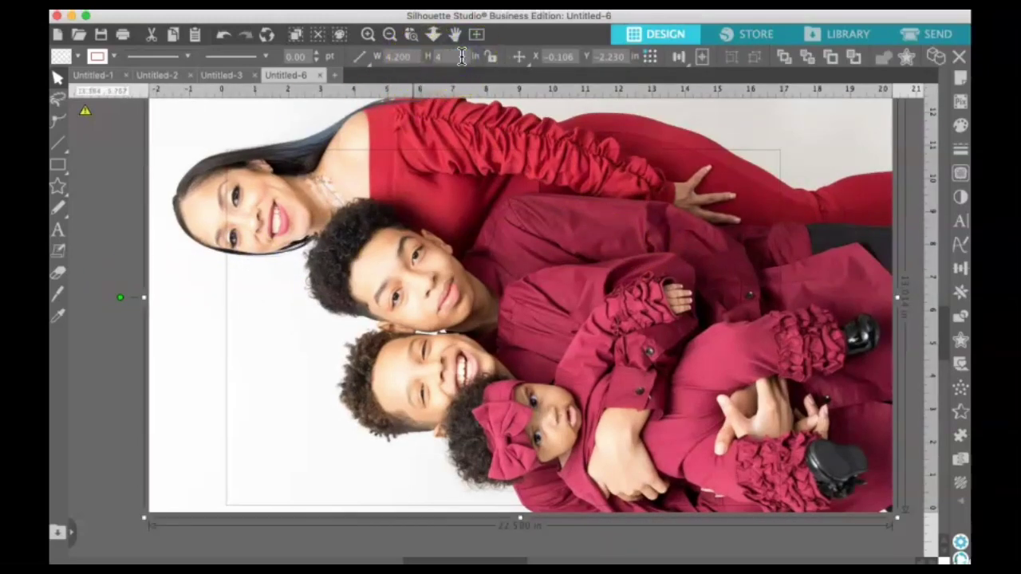
pyautogui.write('4.3')
pyautogui.press('Return')
# - Rotate the A photo upright and place it beside the A4 photo, directly below the middle photo of the first row
pyautogui.moveTo(519, 284); pyautogui.dragTo(493, 383)
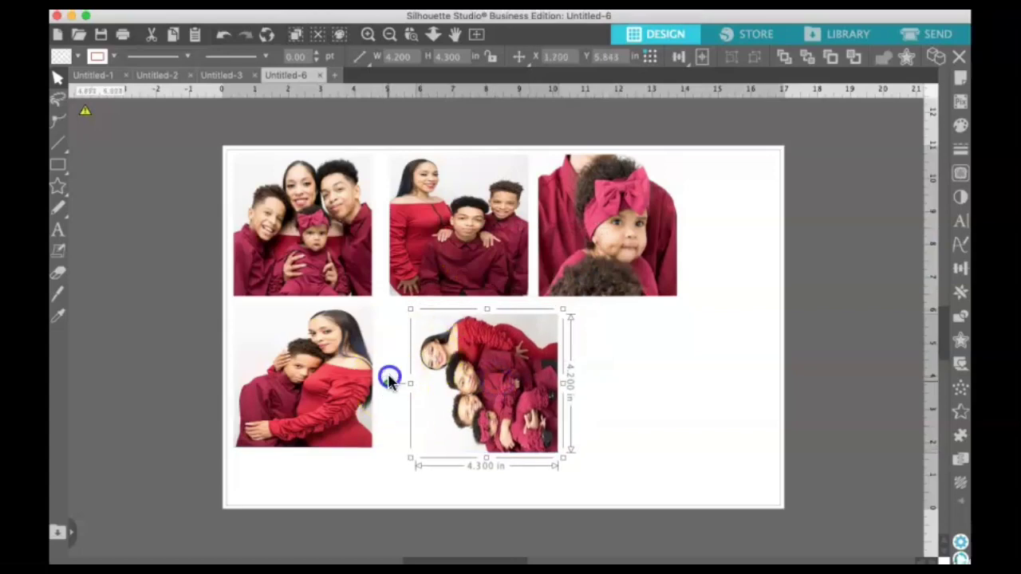
pyautogui.moveTo(387, 381); pyautogui.dragTo(490, 292)
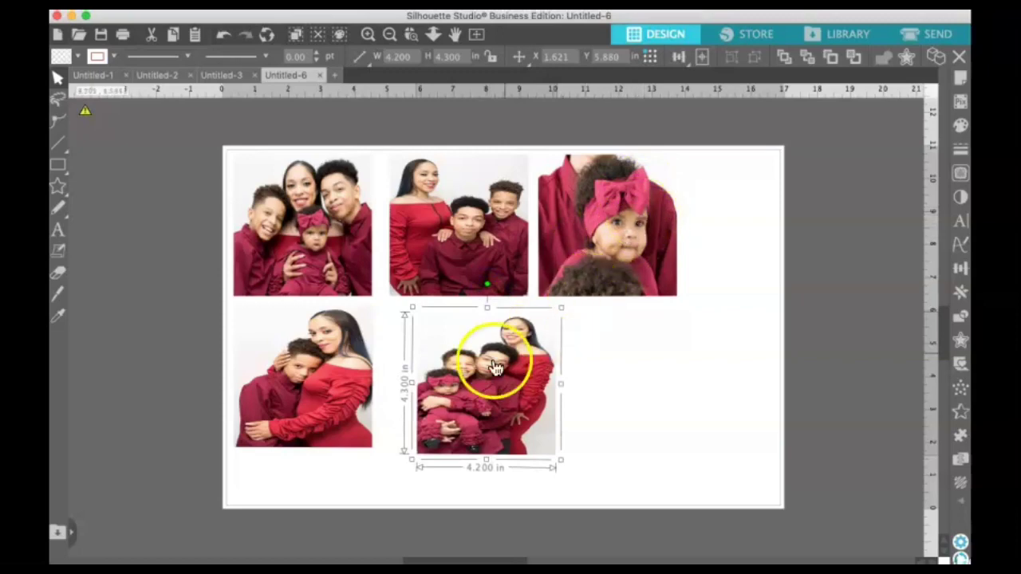
pyautogui.moveTo(479, 353); pyautogui.dragTo(472, 361)
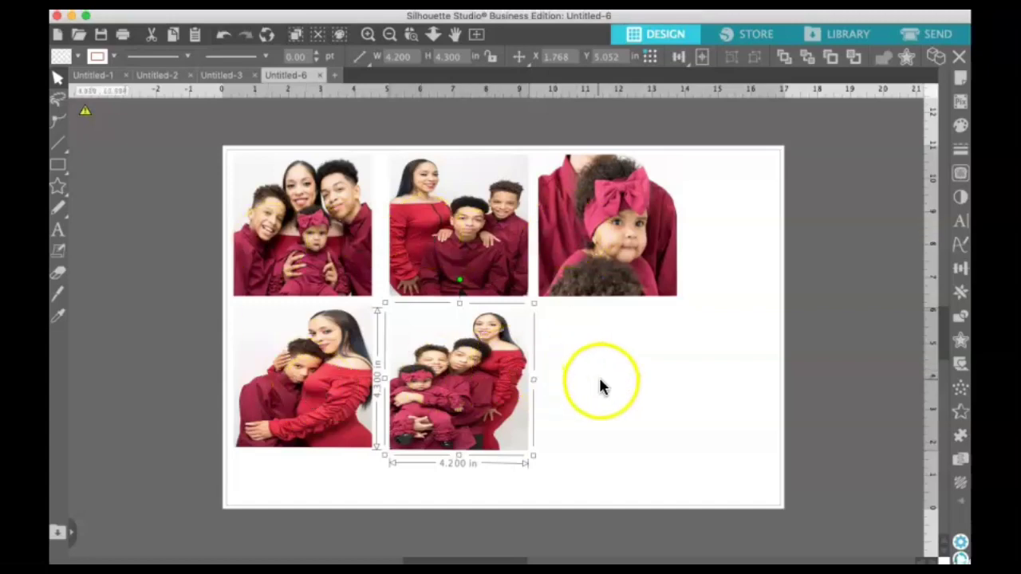
# - Spread the photos apart by shifting the second and third first-row photos right and staggering the two second-row photos beneath the gaps
pyautogui.moveTo(592, 261); pyautogui.dragTo(651, 268)
pyautogui.moveTo(481, 230); pyautogui.dragTo(513, 234)
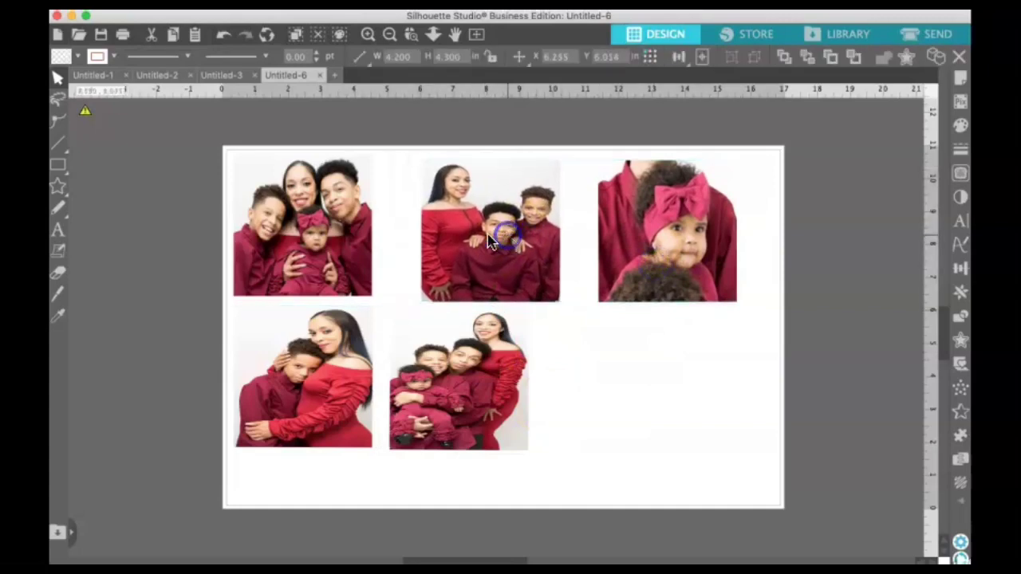
pyautogui.moveTo(424, 358); pyautogui.dragTo(581, 374)
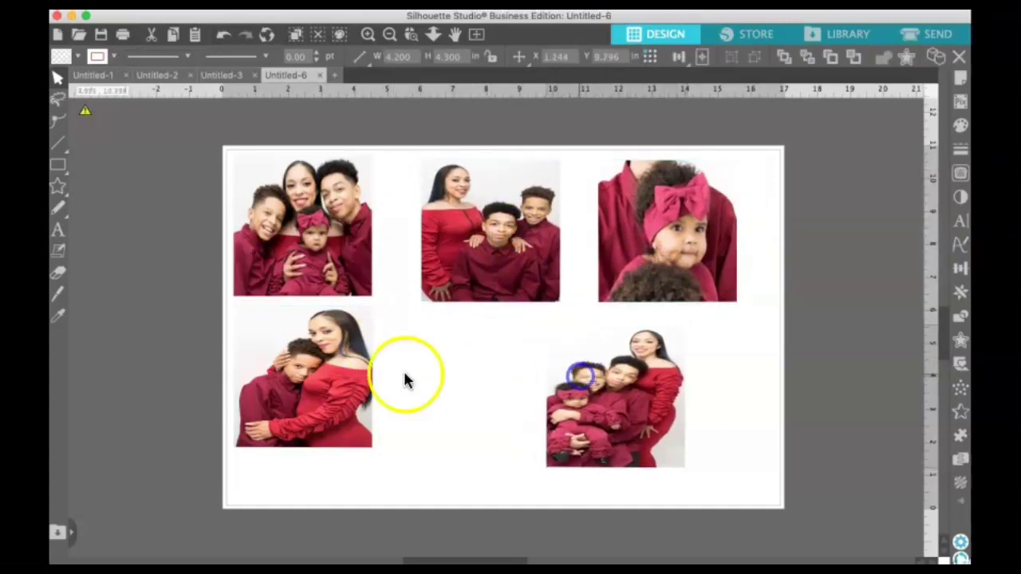
pyautogui.moveTo(321, 406); pyautogui.dragTo(374, 391)
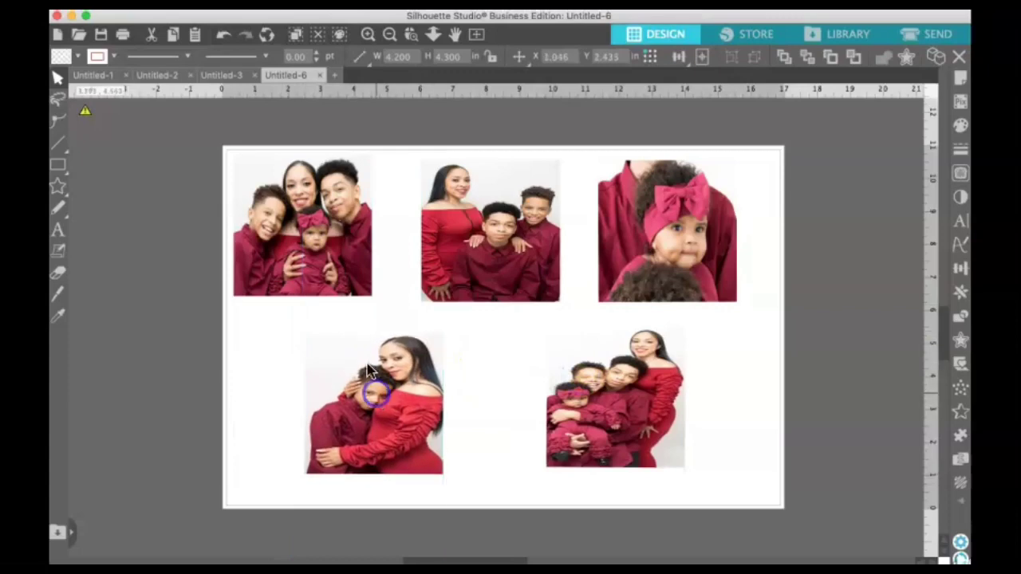
# - Nudge all five photos inward from the page edges to even out the margins and spacing in both rows, leaving nothing selected
pyautogui.moveTo(332, 237)
pyautogui.mouseDown()
pyautogui.moveTo(343, 260)
pyautogui.moveTo(348, 246)
pyautogui.mouseUp()
pyautogui.moveTo(376, 352); pyautogui.dragTo(378, 361)
pyautogui.moveTo(620, 406)
pyautogui.mouseDown()
pyautogui.moveTo(621, 423)
pyautogui.moveTo(619, 412)
pyautogui.mouseUp()
pyautogui.moveTo(670, 277); pyautogui.dragTo(671, 287)
pyautogui.moveTo(512, 244); pyautogui.dragTo(521, 267)
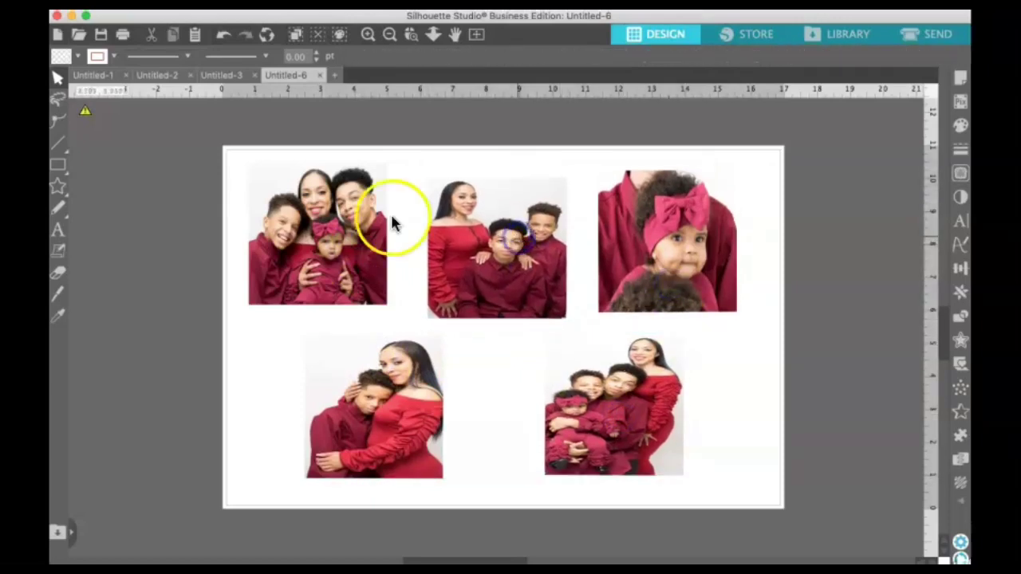
pyautogui.moveTo(359, 214); pyautogui.dragTo(358, 226)
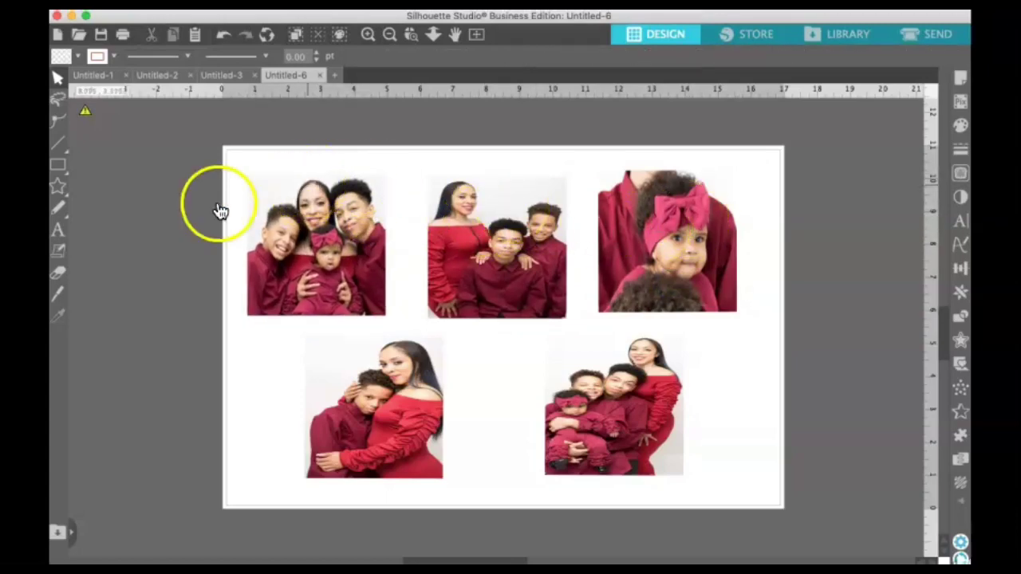
pyautogui.click(156, 209)
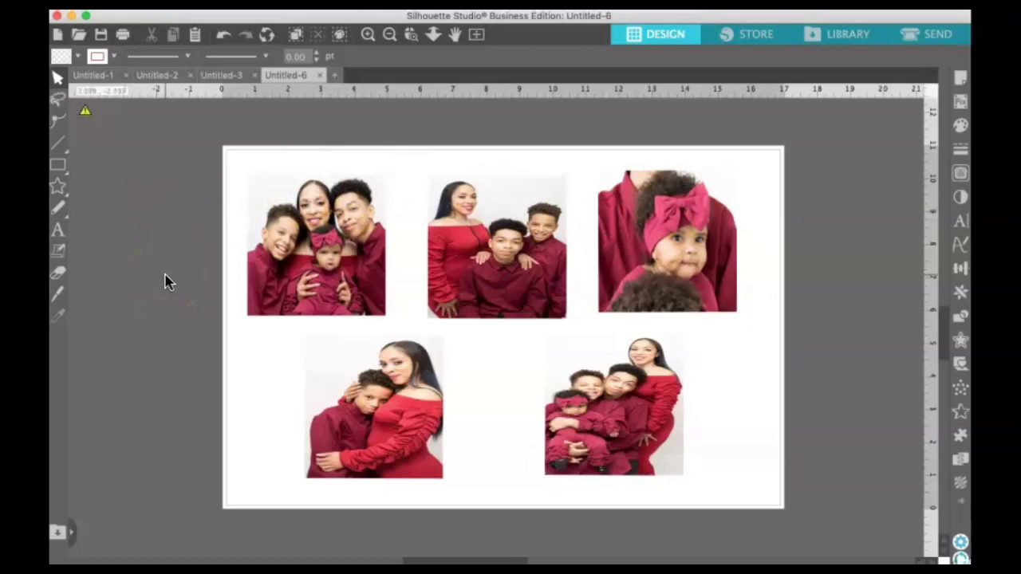
pyautogui.click(80, 537)
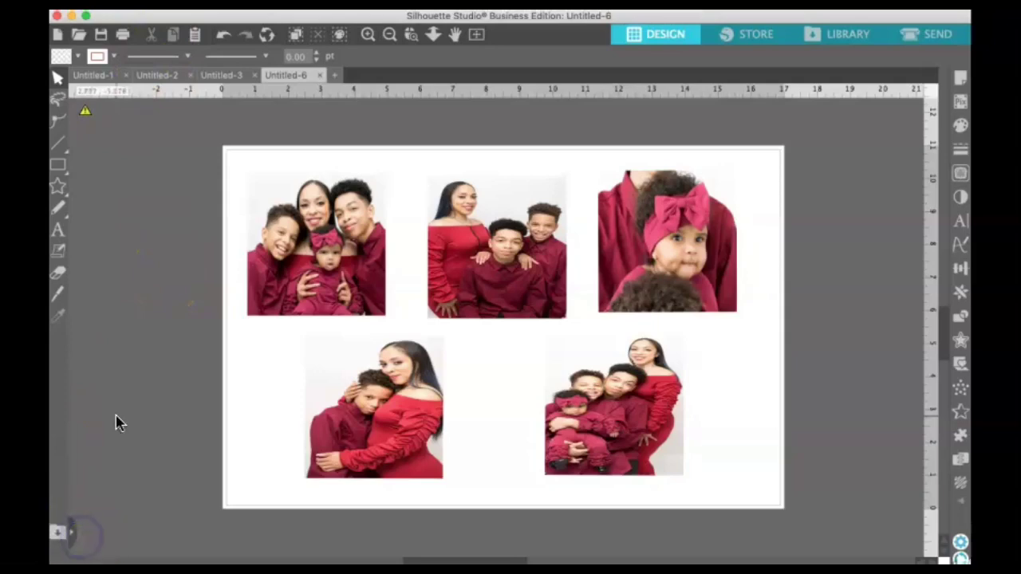